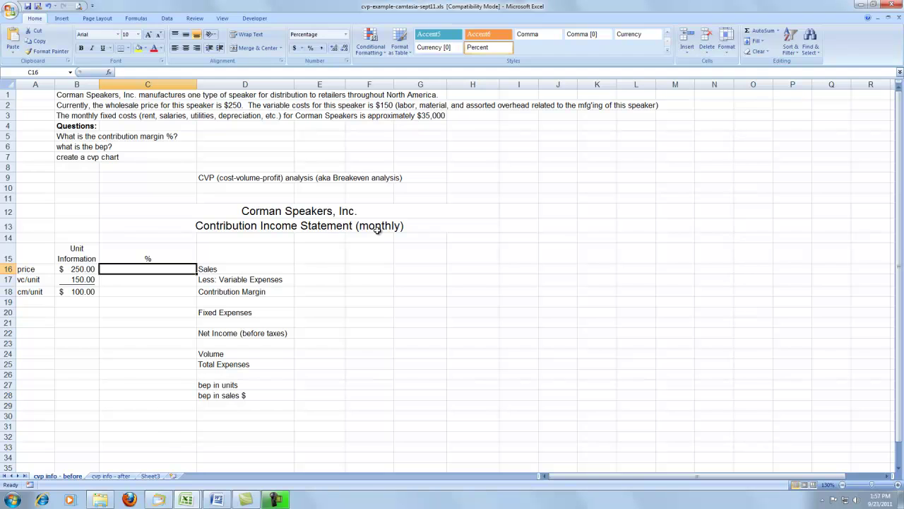
- Enter =B16/$B$16 in C16 and fill it down to C18, giving 100%, 60% and 40%
{"action": "type", "text": "="}
{"action": "key", "text": "Left"}
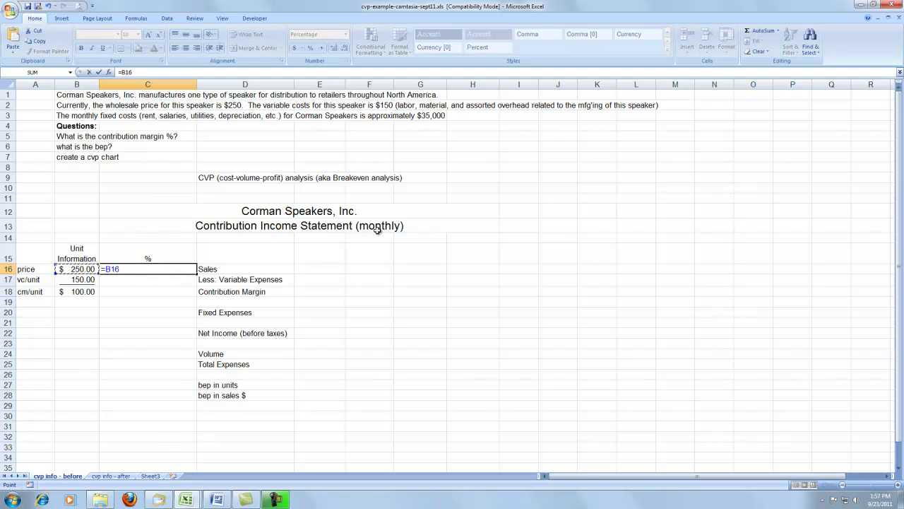
{"action": "type", "text": "/"}
{"action": "key", "text": "Left"}
{"action": "key", "text": "F4"}
{"action": "key", "text": "Return"}
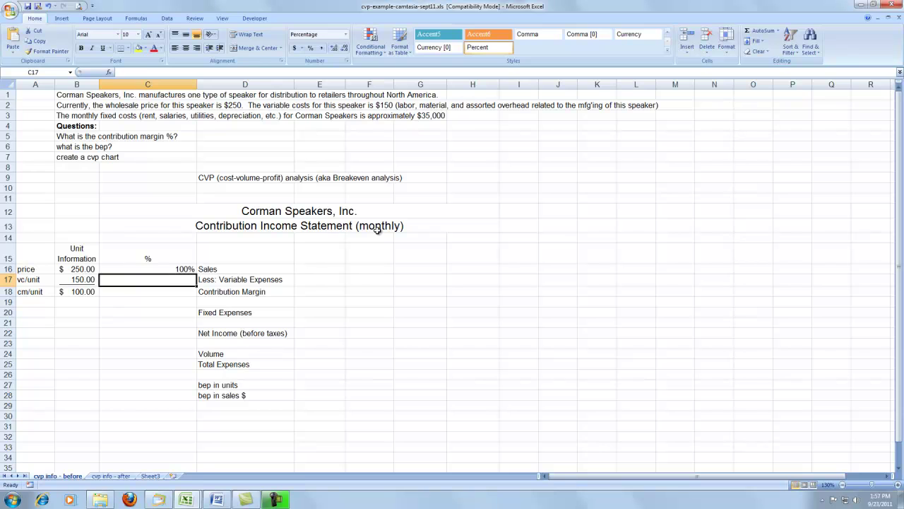
{"action": "key", "text": "Up"}
{"action": "left_click_drag", "start_coordinate": [195, 274], "coordinate": [192, 297]}
- Review the 40% contribution margin ratio formula and the cm/unit subtraction formula
{"action": "left_click", "coordinate": [178, 292]}
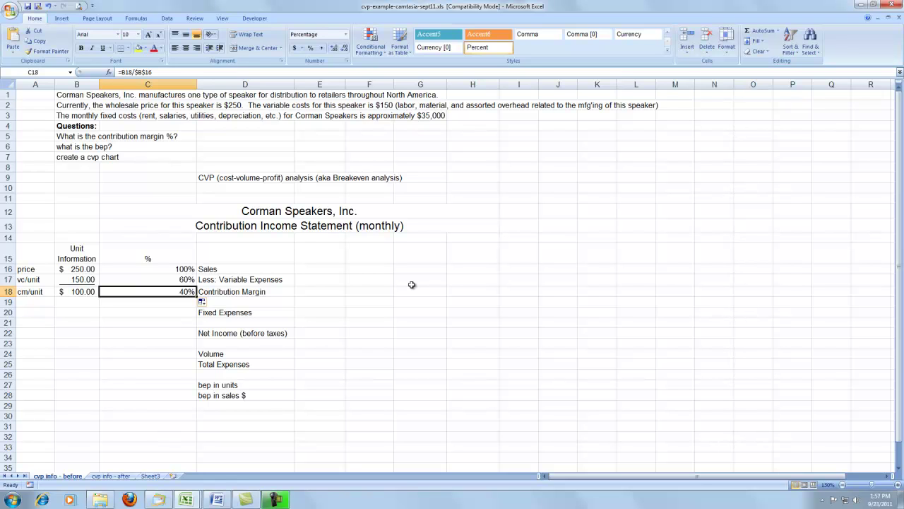
{"action": "key", "text": "Left"}
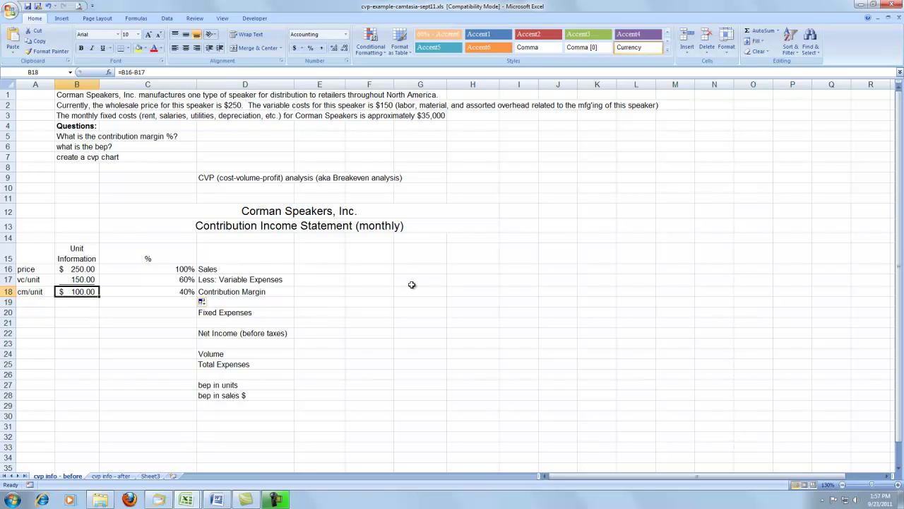
{"action": "key", "text": "Right"}
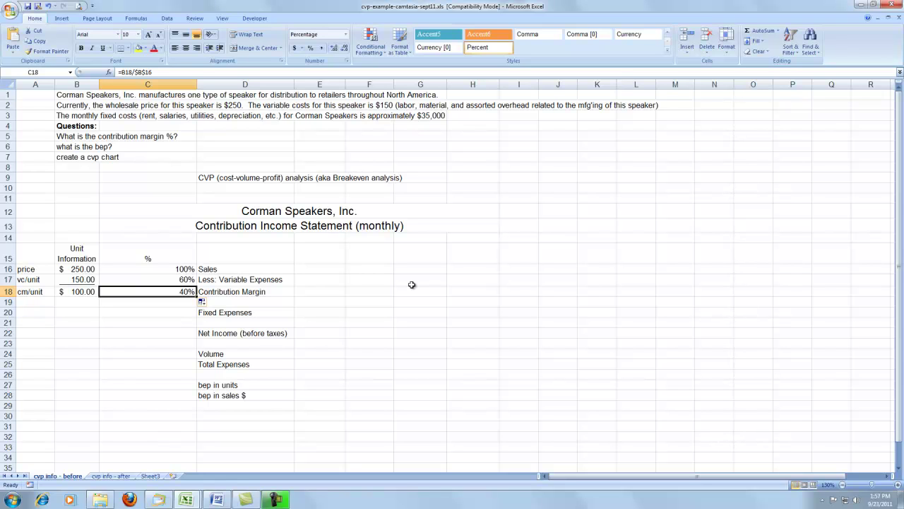
{"action": "key", "text": "Left"}
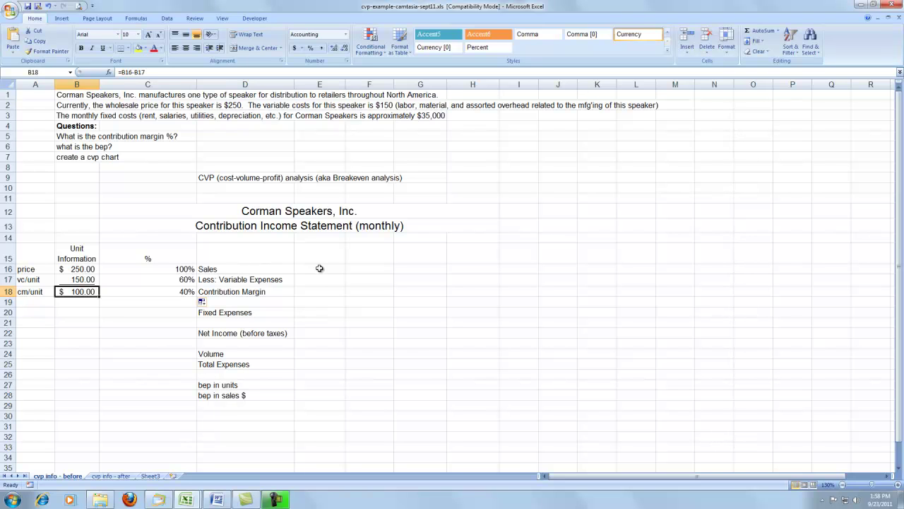
- Enter a volume of 0 in E24
{"action": "left_click", "coordinate": [315, 353]}
{"action": "type", "text": "0"}
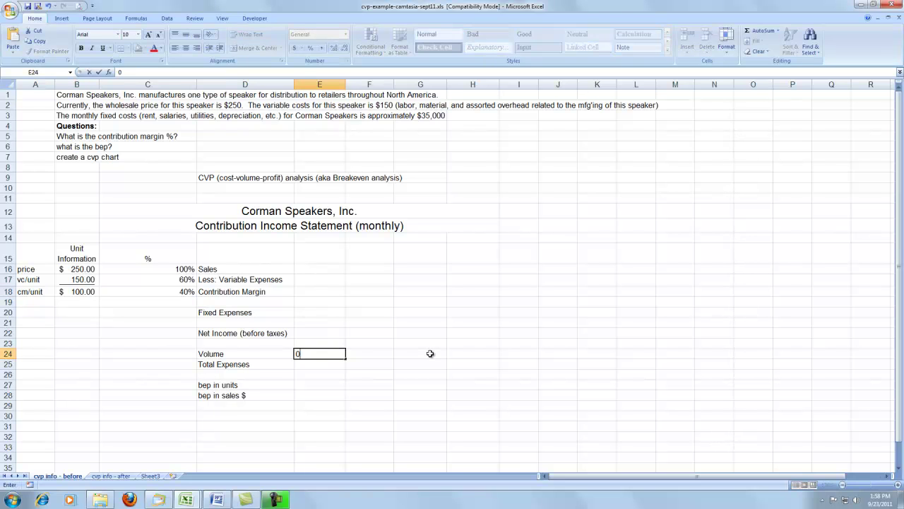
{"action": "key", "text": "Up"}
{"action": "key", "text": "Up"}
{"action": "key", "text": "Up"}
{"action": "key", "text": "Up"}
{"action": "key", "text": "Up"}
{"action": "key", "text": "Up"}
{"action": "key", "text": "Up"}
{"action": "key", "text": "Up"}
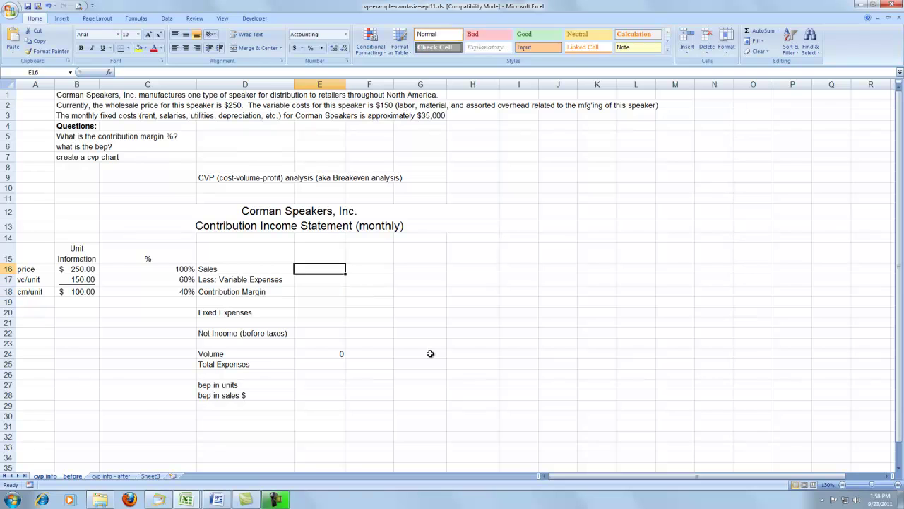
- Enter =$B16*E$24 for Sales and fill it down through Contribution Margin
{"action": "type", "text": "="}
{"action": "key", "text": "Left"}
{"action": "key", "text": "Left"}
{"action": "key", "text": "Left"}
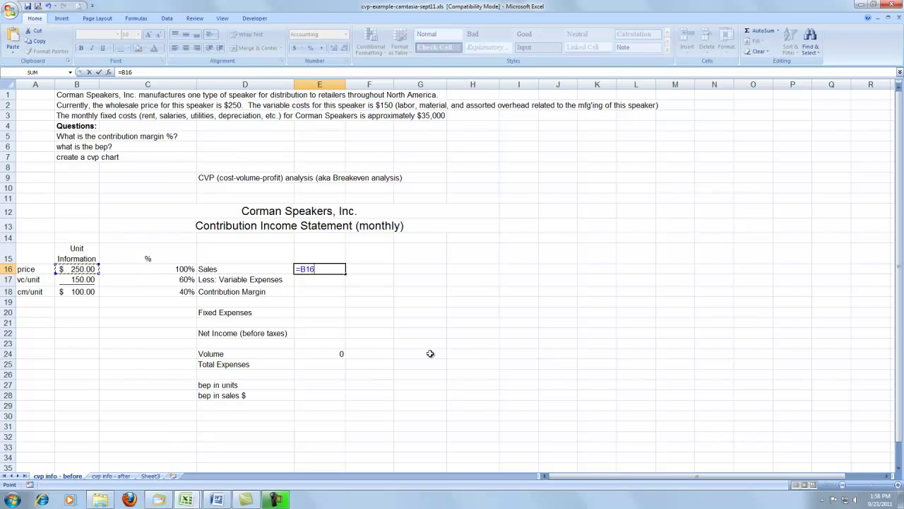
{"action": "key", "text": "F4"}
{"action": "key", "text": "F4"}
{"action": "key", "text": "F4"}
{"action": "type", "text": "*"}
{"action": "left_click", "coordinate": [337, 355]}
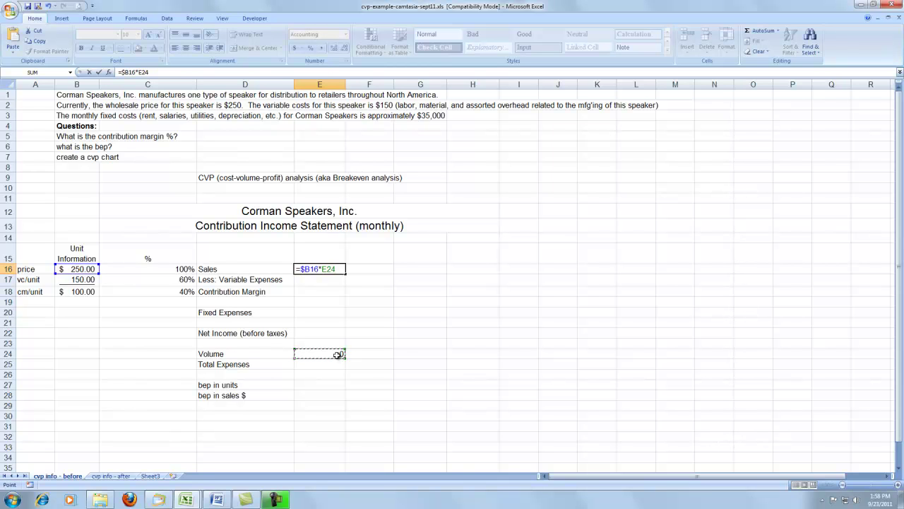
{"action": "key", "text": "F4"}
{"action": "key", "text": "F4"}
{"action": "key", "text": "ctrl+Return"}
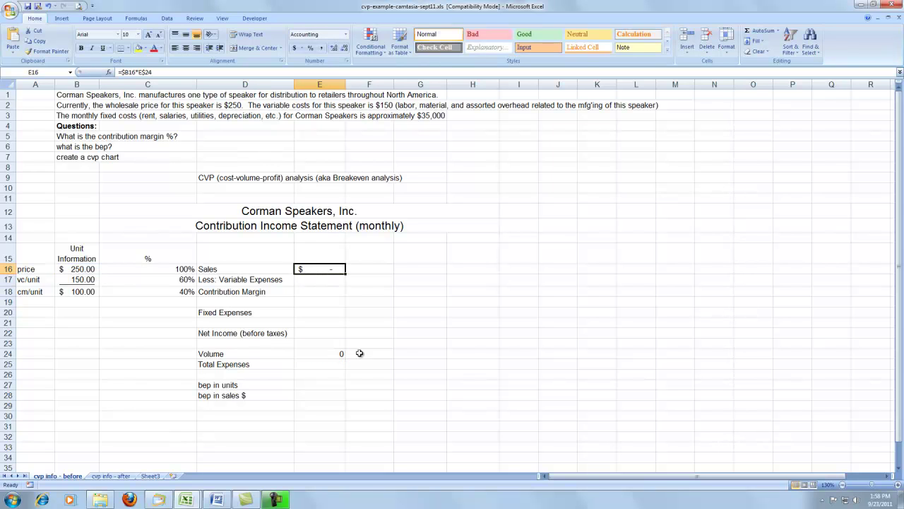
{"action": "left_click_drag", "start_coordinate": [345, 274], "coordinate": [346, 295]}
- Enter Fixed Expenses of 35000 and Net Income as =E18-E20
{"action": "left_click", "coordinate": [330, 315]}
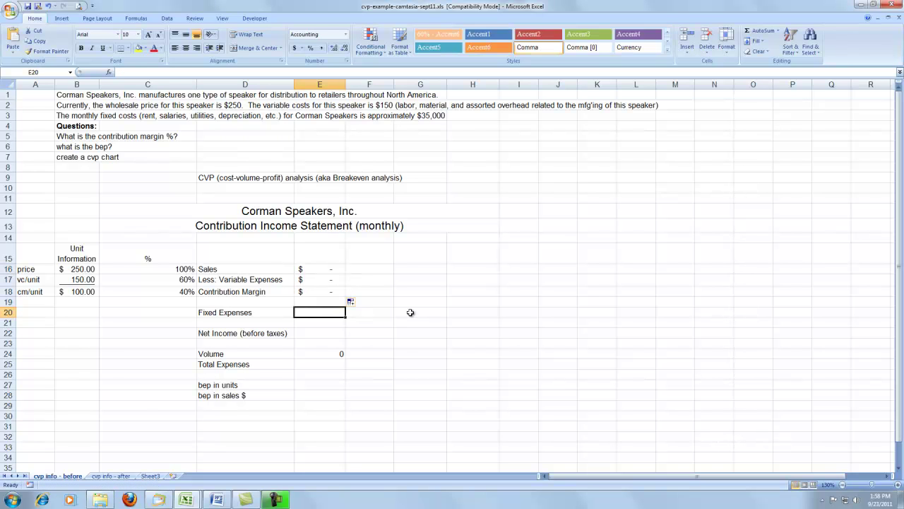
{"action": "type", "text": "35000"}
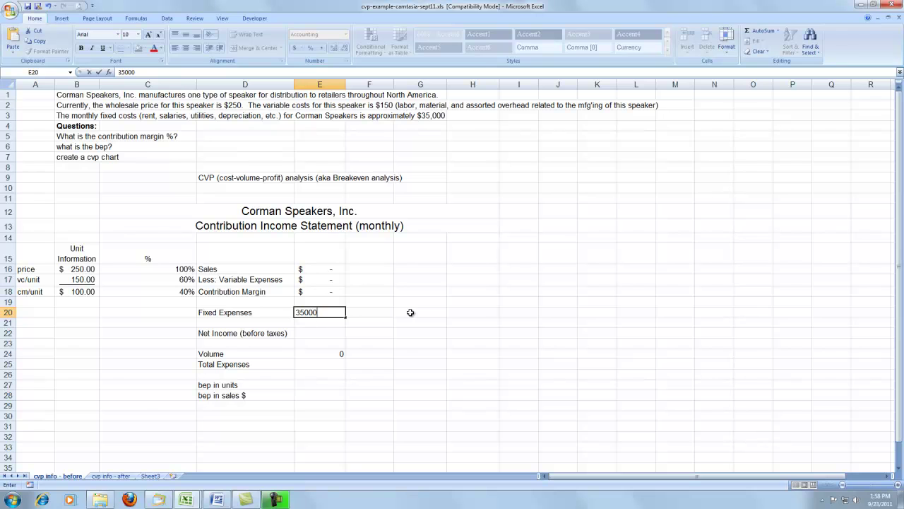
{"action": "key", "text": "Return"}
{"action": "key", "text": "Down"}
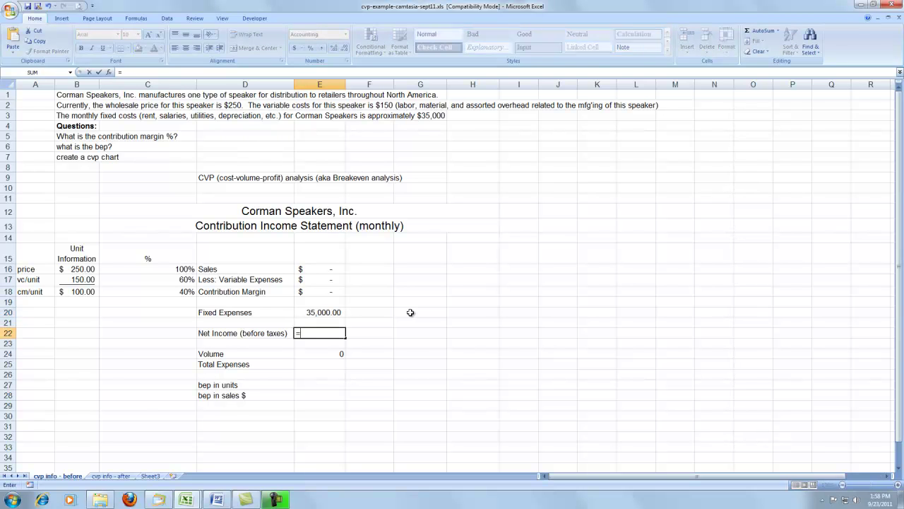
{"action": "type", "text": "=E18-E20"}
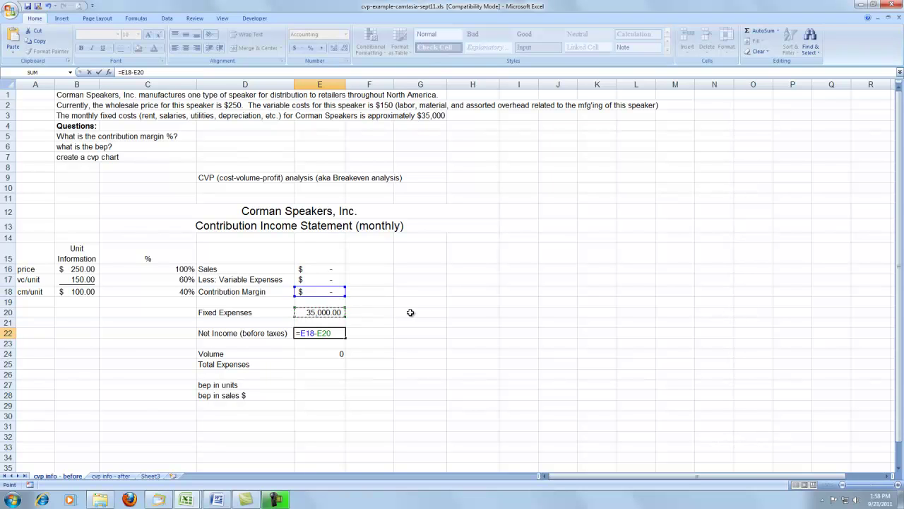
{"action": "key", "text": "Return"}
{"action": "key", "text": "Down"}
{"action": "key", "text": "Down"}
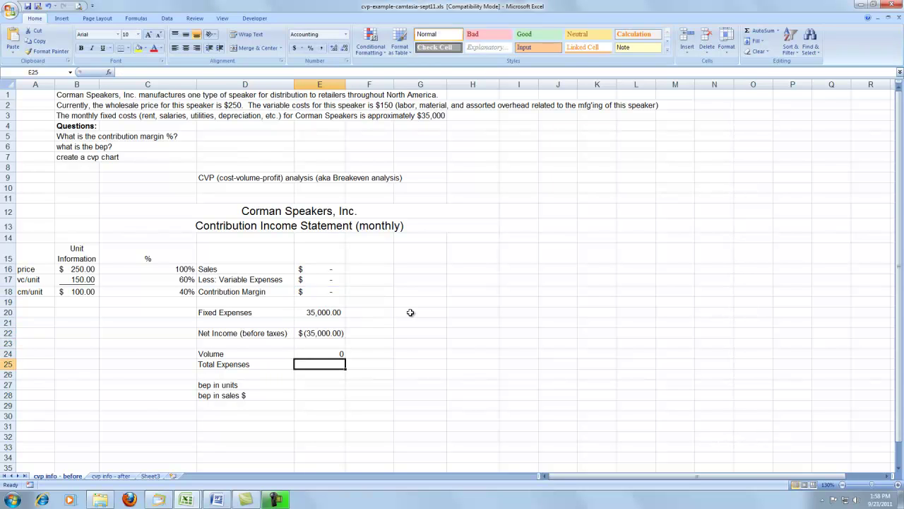
- Enter Total Expenses as =E20+E17, showing 35,000
{"action": "type", "text": "="}
{"action": "key", "text": "Up"}
{"action": "key", "text": "Up"}
{"action": "key", "text": "Up"}
{"action": "key", "text": "Up"}
{"action": "key", "text": "Up"}
{"action": "type", "text": "+"}
{"action": "key", "text": "Up"}
{"action": "key", "text": "Up"}
{"action": "key", "text": "Up"}
{"action": "key", "text": "Up"}
{"action": "key", "text": "Up"}
{"action": "key", "text": "Up"}
{"action": "key", "text": "Up"}
{"action": "key", "text": "Up"}
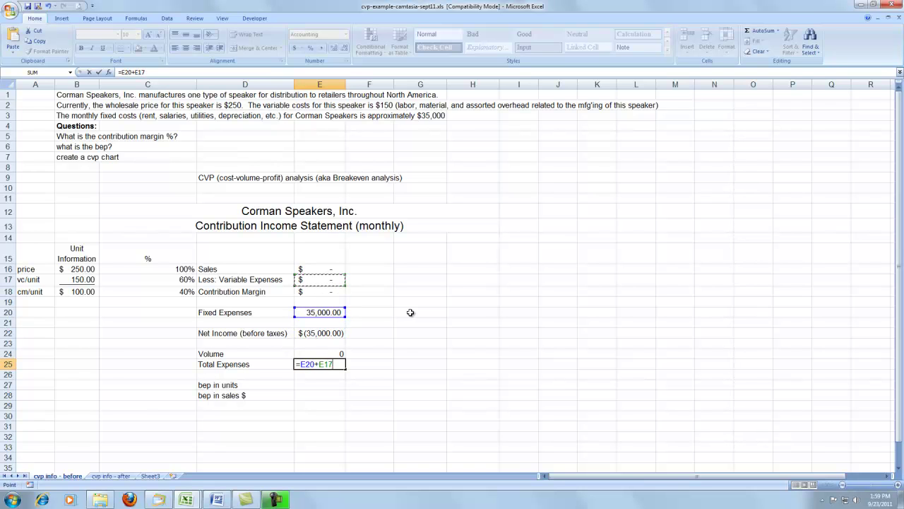
{"action": "key", "text": "Return"}
{"action": "key", "text": "Down"}
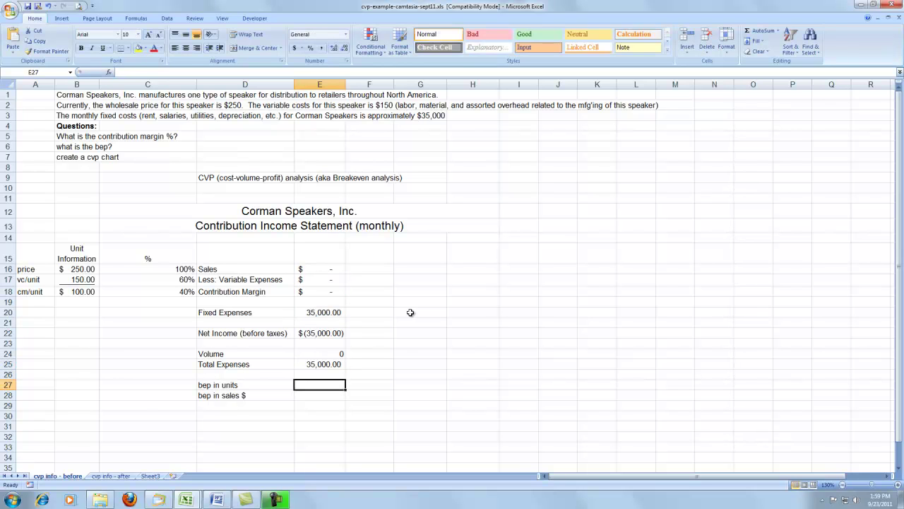
- Compute break-even units of 350 as Total Expenses divided by contribution margin per unit
{"action": "type", "text": "="}
{"action": "key", "text": "Up"}
{"action": "key", "text": "Up"}
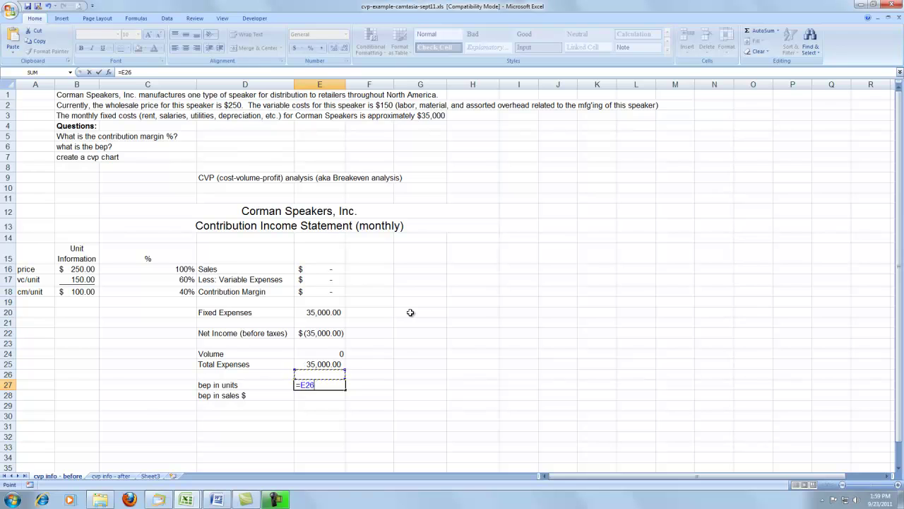
{"action": "type", "text": "/"}
{"action": "left_click", "coordinate": [70, 291]}
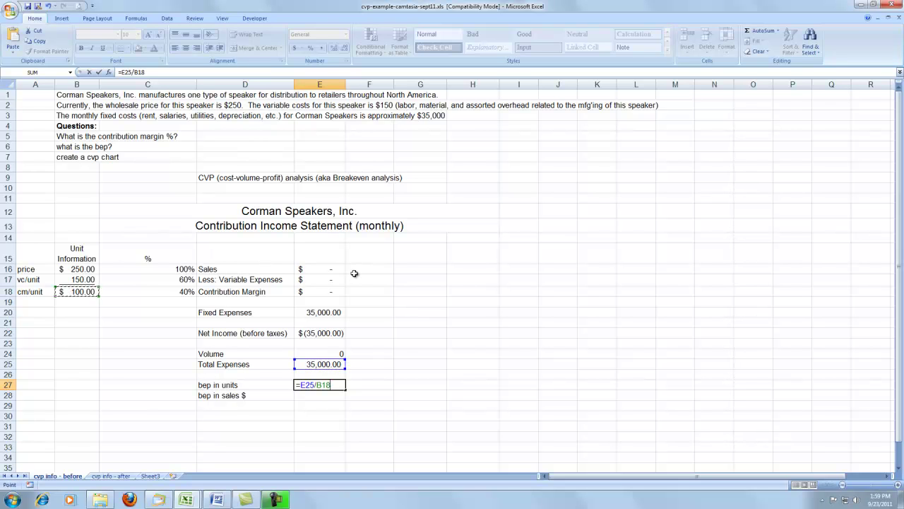
{"action": "key", "text": "Return"}
{"action": "key", "text": "Up"}
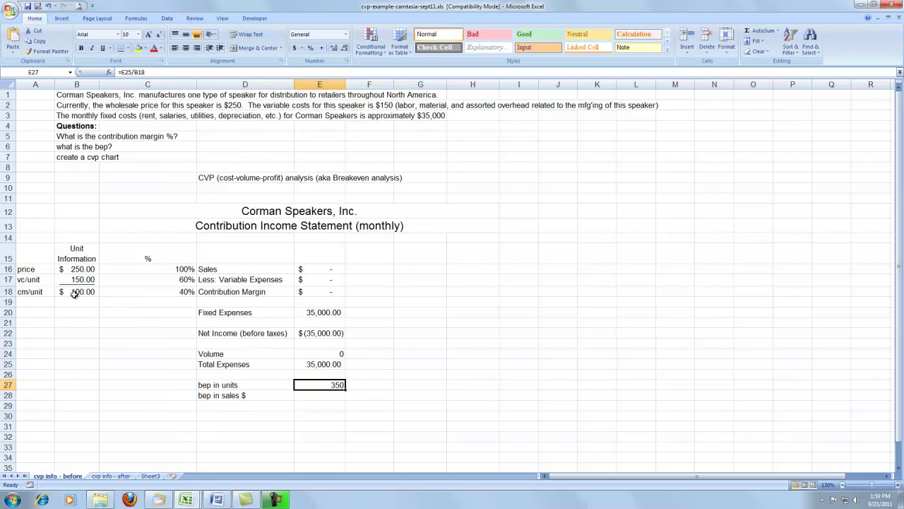
- Compute bep in sales $ as =E25/C18, giving 87,500.00
{"action": "left_click", "coordinate": [324, 395]}
{"action": "type", "text": "="}
{"action": "key", "text": "Up"}
{"action": "key", "text": "Up"}
{"action": "key", "text": "Up"}
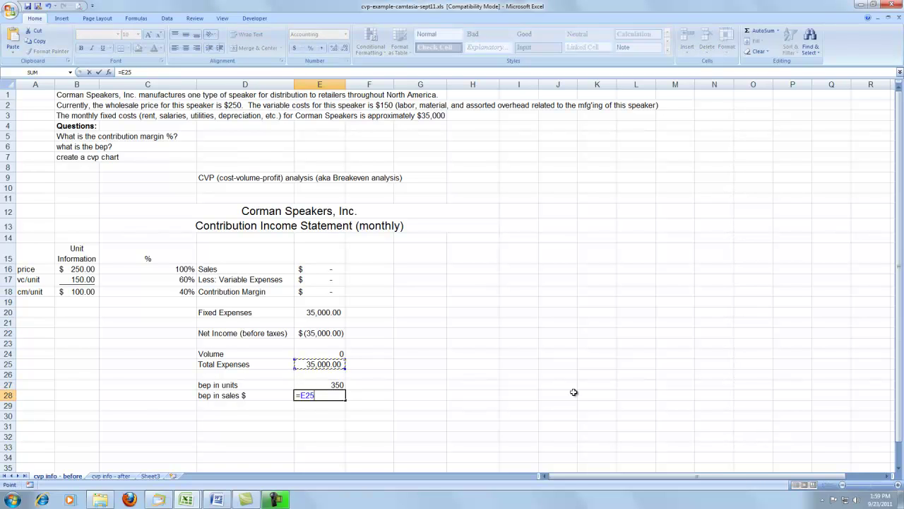
{"action": "type", "text": "/"}
{"action": "left_click", "coordinate": [187, 291]}
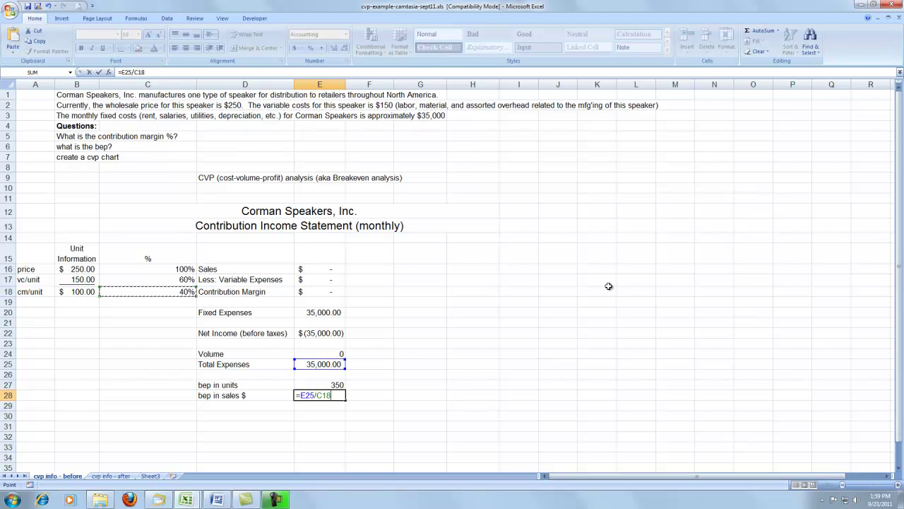
{"action": "key", "text": "Return"}
- Check the result with =E27*B16 in E30, then clear that check cell
{"action": "key", "text": "Down"}
{"action": "type", "text": "="}
{"action": "key", "text": "Up"}
{"action": "key", "text": "Up"}
{"action": "key", "text": "Up"}
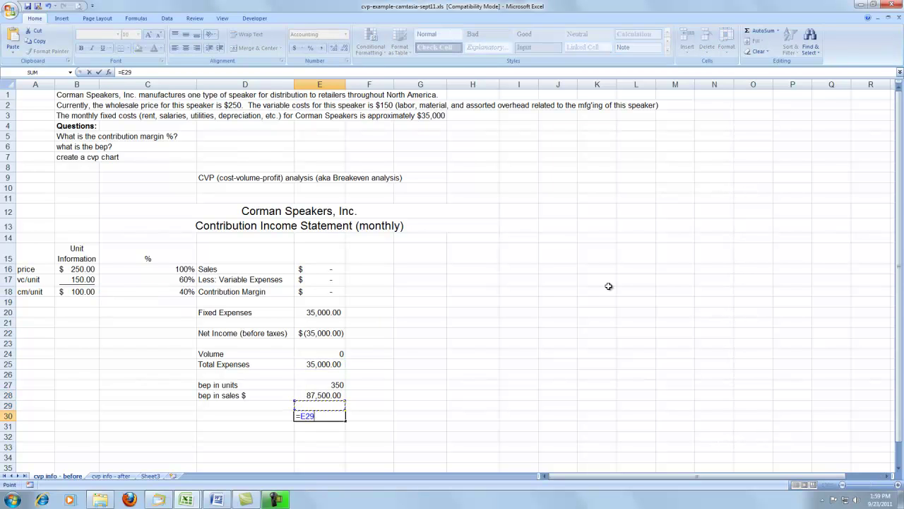
{"action": "type", "text": "*"}
{"action": "left_click", "coordinate": [93, 270]}
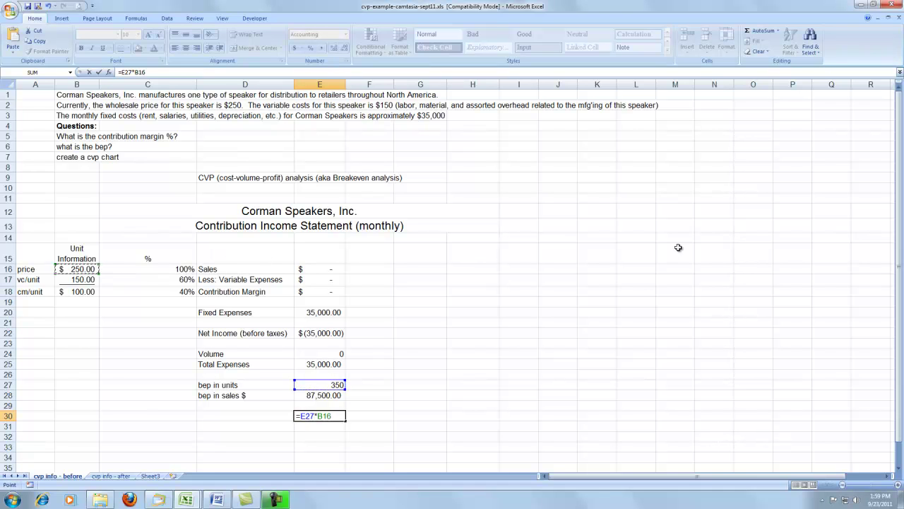
{"action": "key", "text": "Return"}
{"action": "key", "text": "Up"}
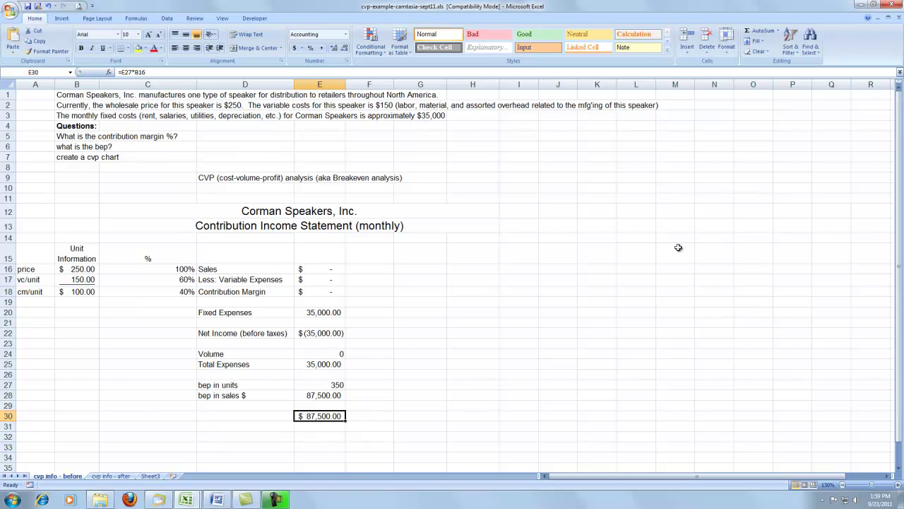
{"action": "key", "text": "Delete"}
- Set the F24 volume to =E27, the 350 break-even units
{"action": "left_click", "coordinate": [378, 355]}
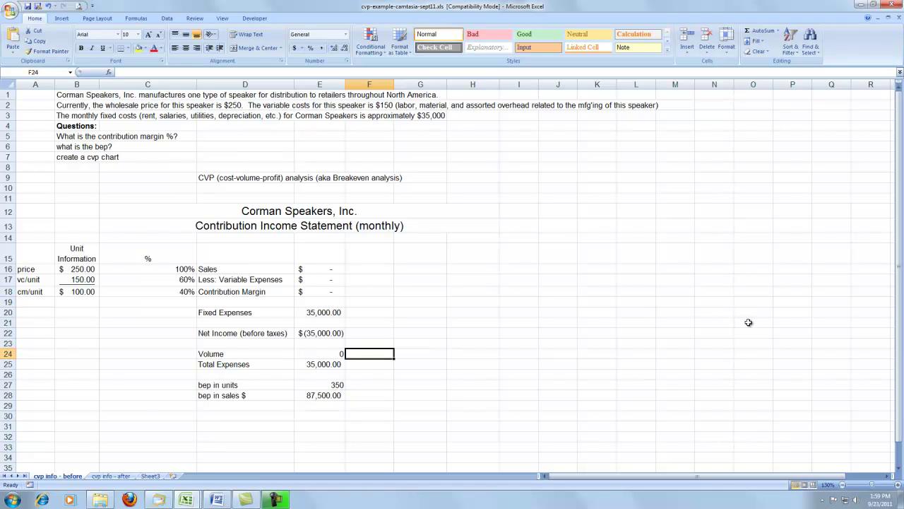
{"action": "type", "text": "="}
{"action": "key", "text": "Down"}
{"action": "key", "text": "Down"}
{"action": "key", "text": "Down"}
{"action": "key", "text": "Left"}
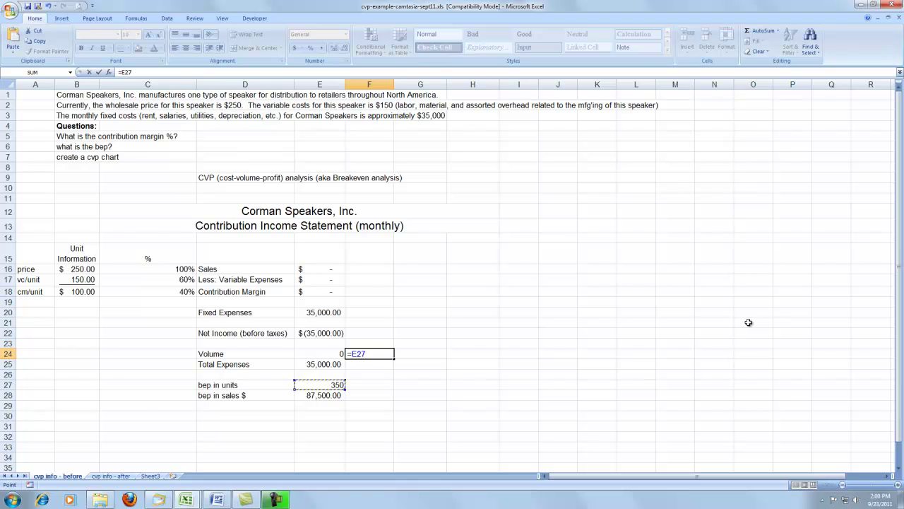
{"action": "key", "text": "Return"}
- Set the G24 volume to double F24, giving 700
{"action": "key", "text": "Up"}
{"action": "key", "text": "Right"}
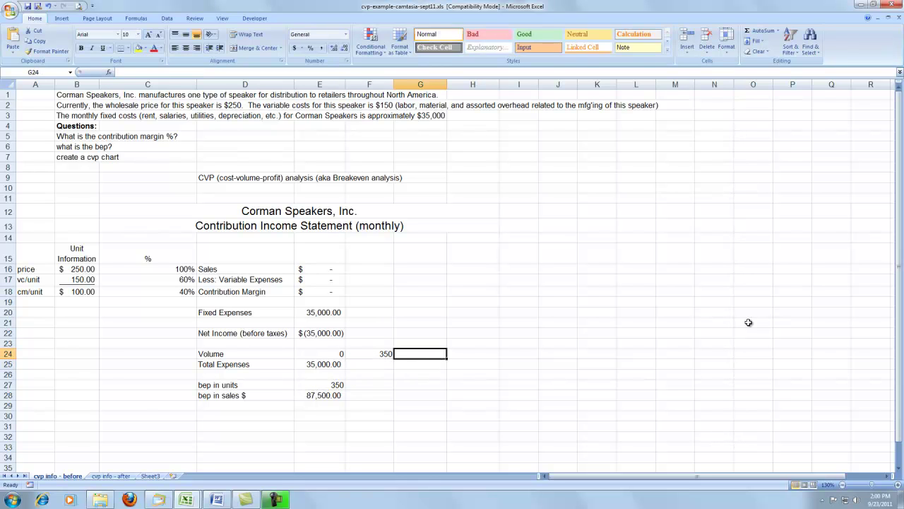
{"action": "type", "text": "="}
{"action": "key", "text": "Left"}
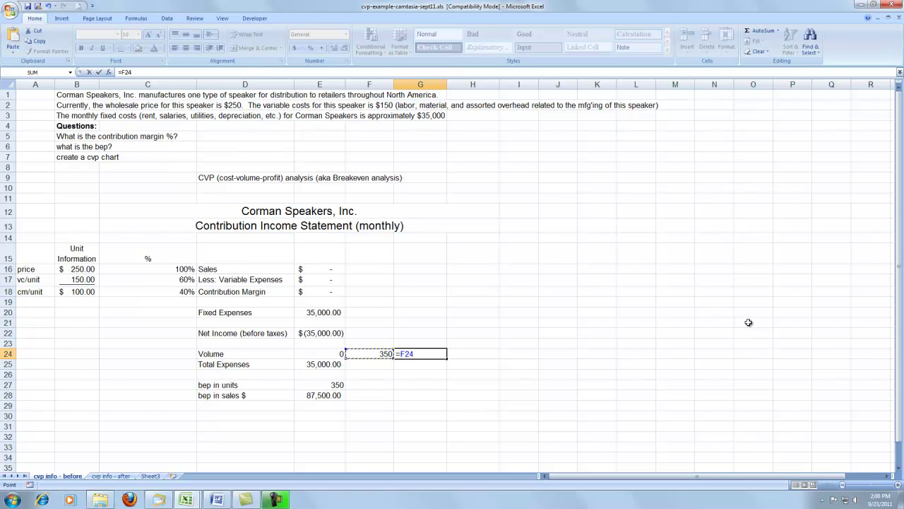
{"action": "type", "text": "2"}
{"action": "key", "text": "Return"}
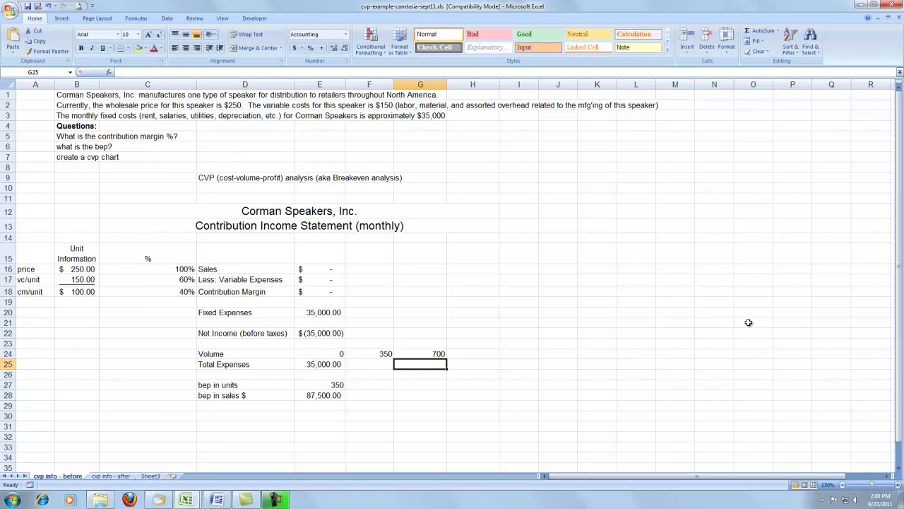
{"action": "key", "text": "Up"}
{"action": "key", "text": "Up"}
{"action": "key", "text": "Up"}
{"action": "key", "text": "Up"}
{"action": "key", "text": "Up"}
{"action": "key", "text": "Up"}
{"action": "key", "text": "Up"}
{"action": "key", "text": "Up"}
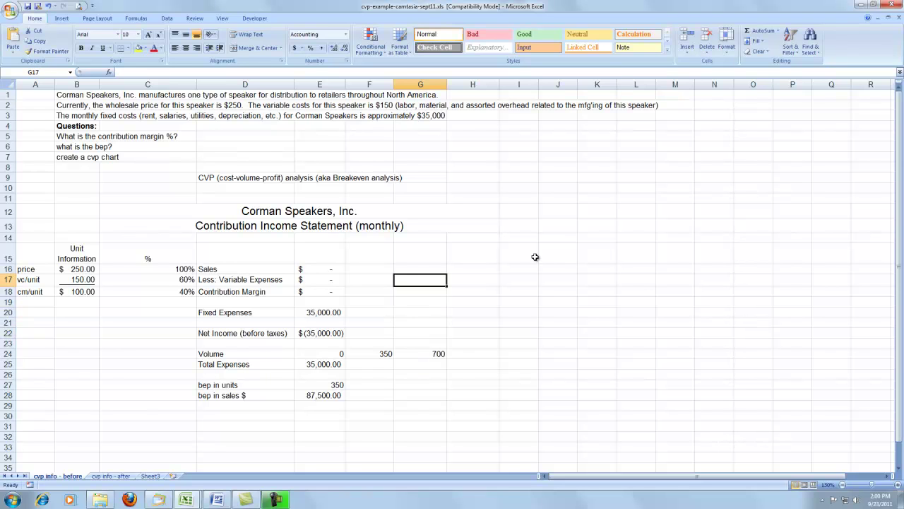
- Copy Sales through Contribution Margin to columns F:G and set F20:G20 to =$E$20
{"action": "left_click_drag", "start_coordinate": [327, 271], "coordinate": [432, 288]}
{"action": "left_click", "coordinate": [375, 313]}
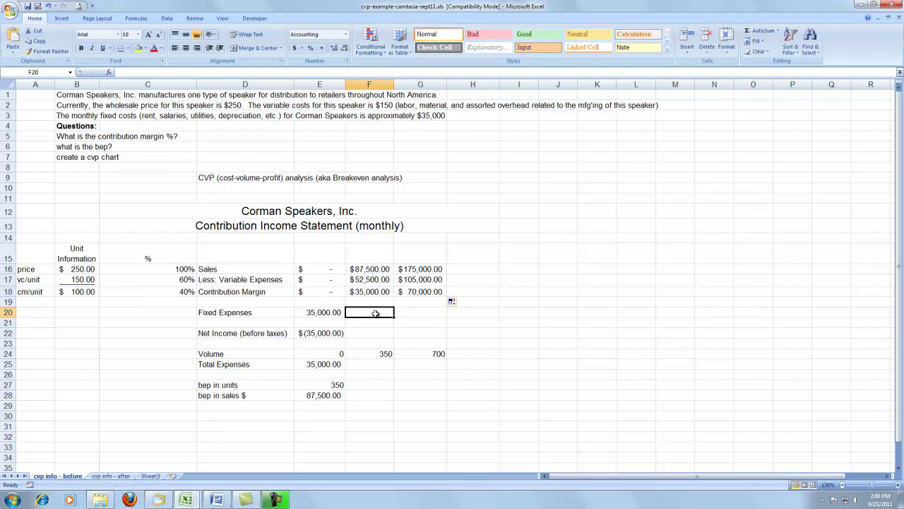
{"action": "type", "text": "="}
{"action": "key", "text": "Left"}
{"action": "key", "text": "F4"}
{"action": "key", "text": "Return"}
{"action": "left_click", "coordinate": [392, 313]}
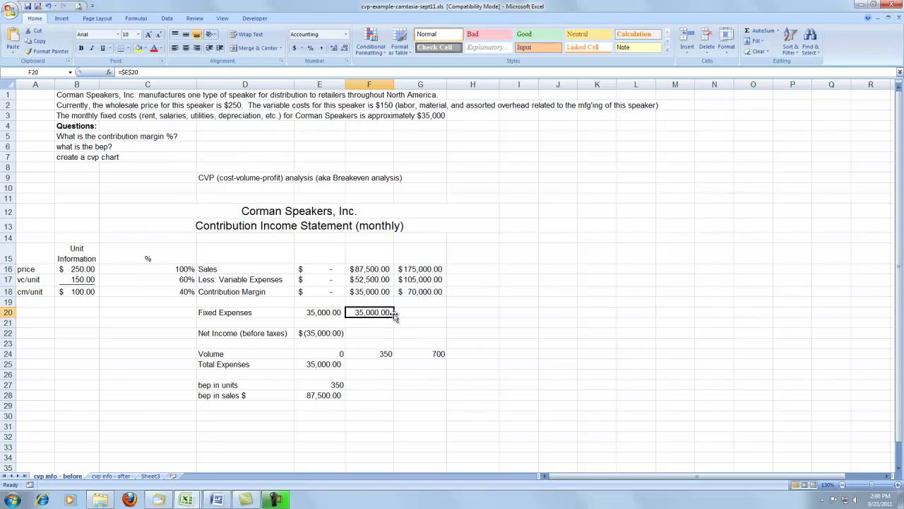
{"action": "left_click_drag", "start_coordinate": [393, 318], "coordinate": [429, 318]}
- Copy the Net Income and Total Expenses formulas across to columns F and G
{"action": "left_click", "coordinate": [341, 333]}
{"action": "left_click_drag", "start_coordinate": [344, 335], "coordinate": [425, 335]}
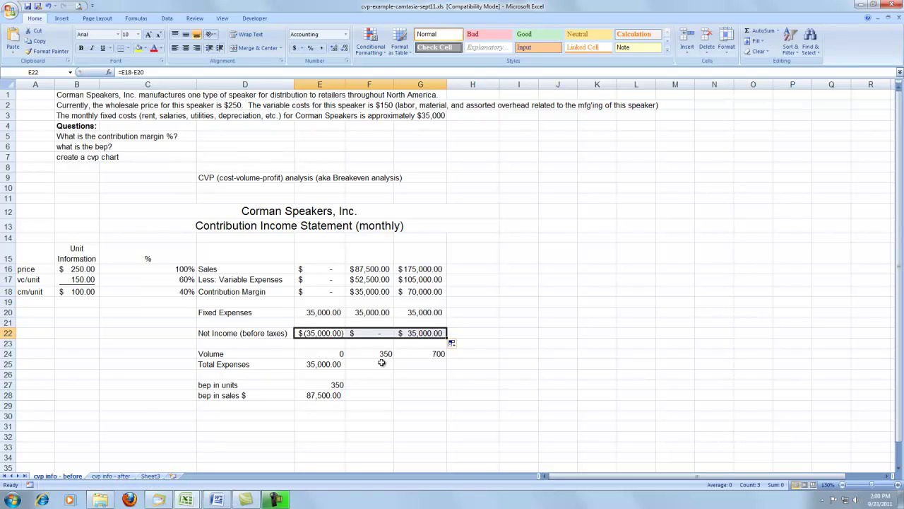
{"action": "left_click", "coordinate": [338, 366]}
{"action": "left_click_drag", "start_coordinate": [347, 369], "coordinate": [428, 370]}
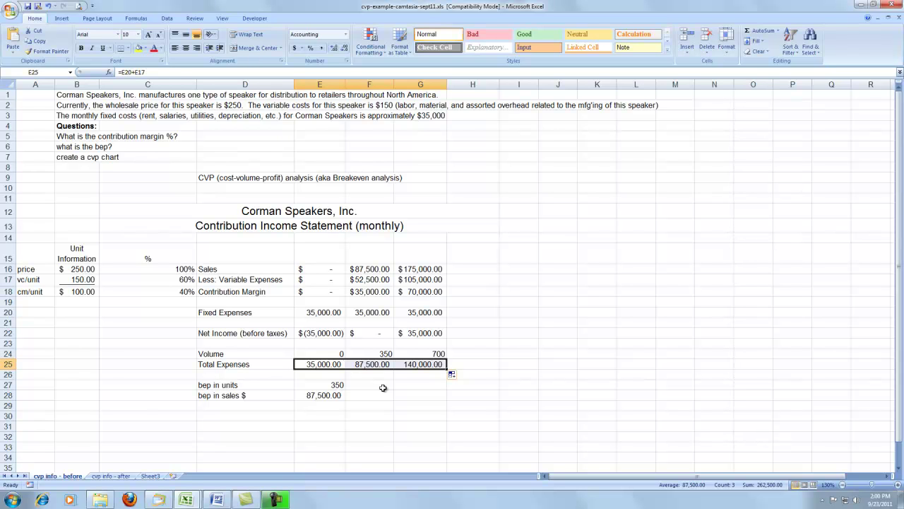
- Select rows D16:G16, D20:G20 and D25:G25 together as the chart data
{"action": "left_click_drag", "start_coordinate": [233, 272], "coordinate": [424, 267]}
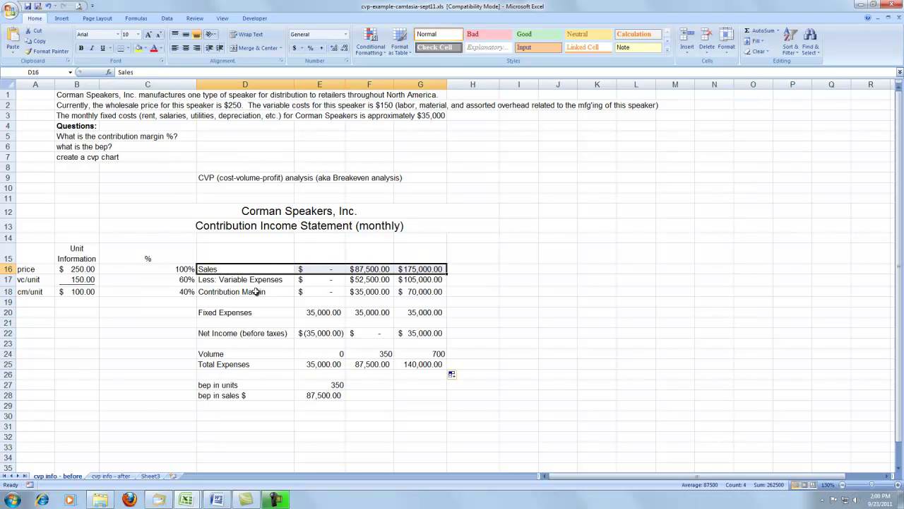
{"action": "left_click", "coordinate": [262, 309]}
{"action": "left_click_drag", "start_coordinate": [262, 309], "coordinate": [438, 311]}
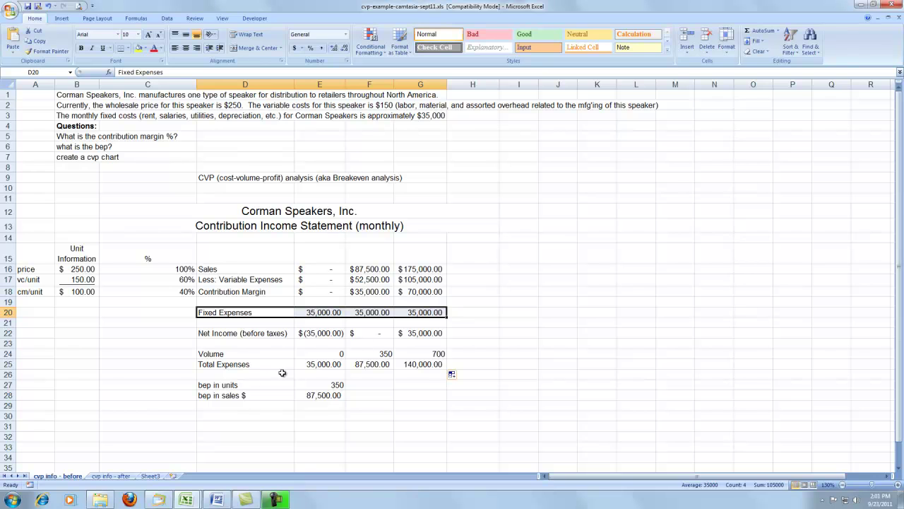
{"action": "left_click_drag", "start_coordinate": [234, 365], "coordinate": [409, 363]}
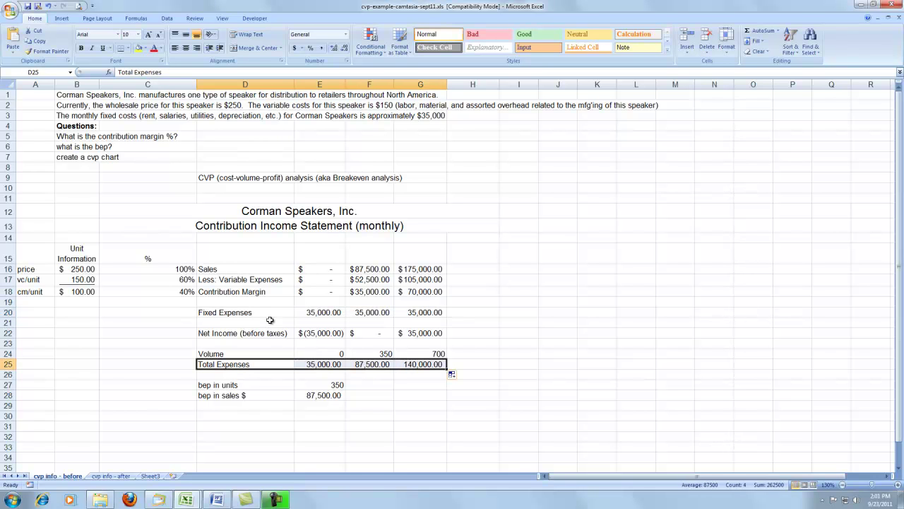
{"action": "left_click_drag", "start_coordinate": [221, 315], "coordinate": [431, 308]}
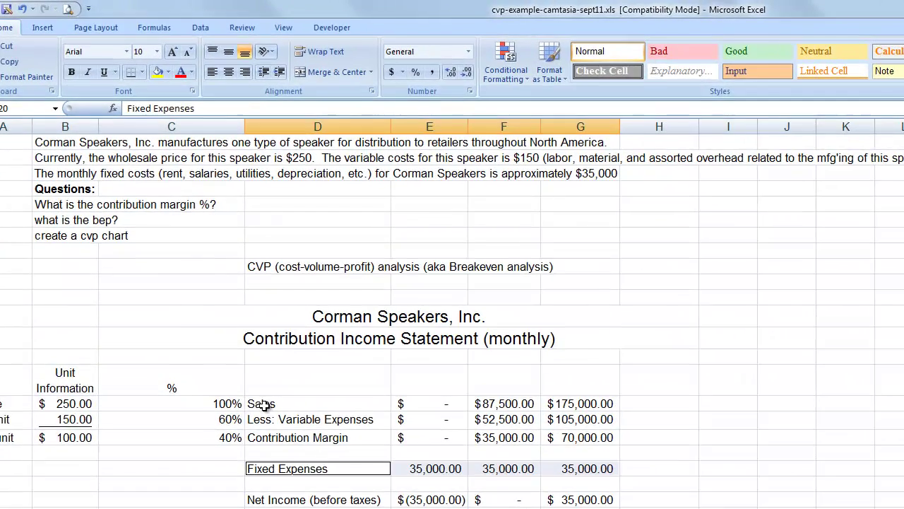
{"action": "left_click_drag", "start_coordinate": [247, 367], "coordinate": [528, 364]}
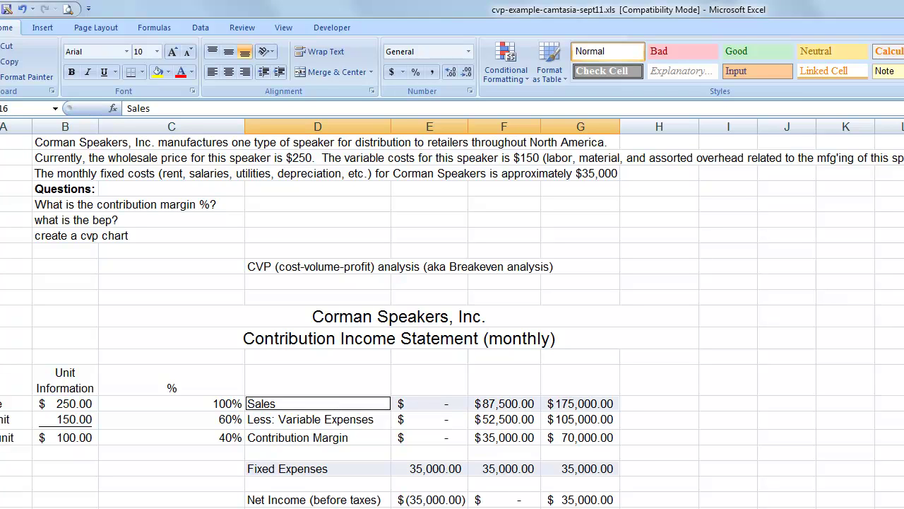
- Insert a basic line chart of the selected rows and place it right of the table
{"action": "left_click", "coordinate": [44, 28]}
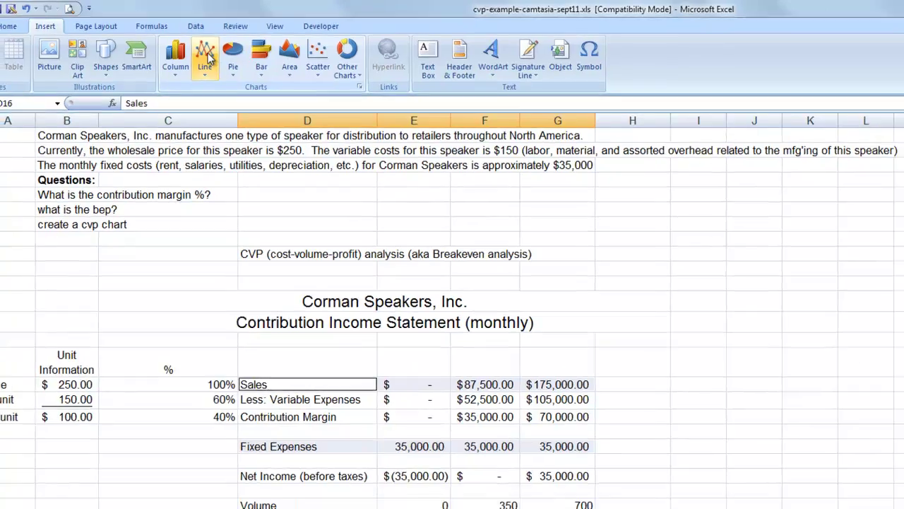
{"action": "left_click", "coordinate": [210, 62]}
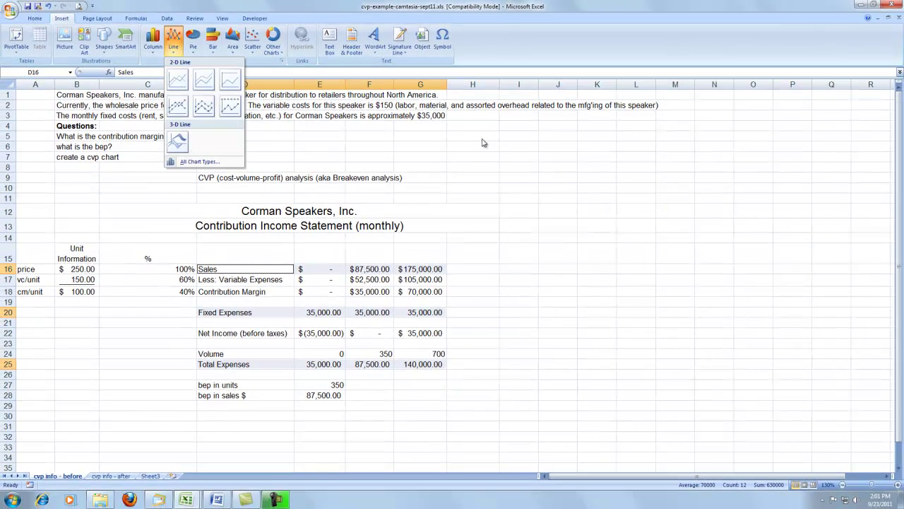
{"action": "left_click", "coordinate": [177, 79]}
{"action": "left_click_drag", "start_coordinate": [549, 210], "coordinate": [742, 163]}
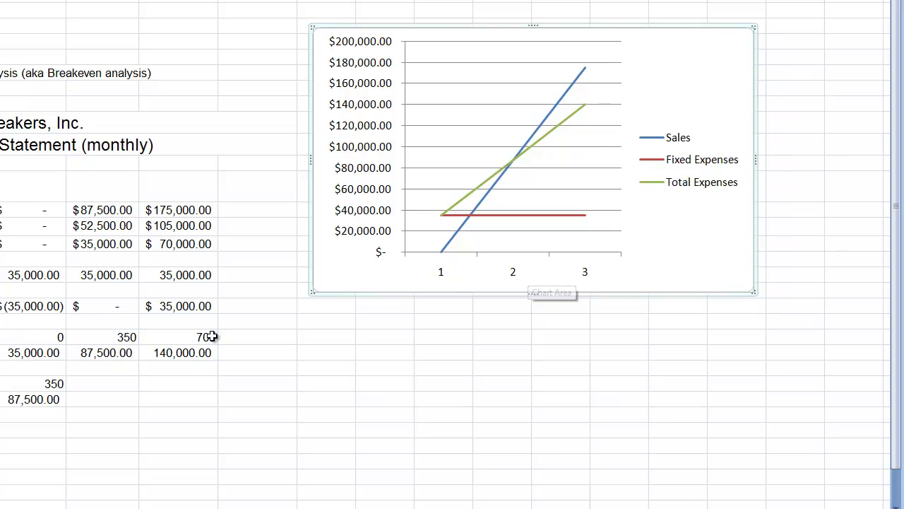
- Set the horizontal axis labels to the Volume range E24:G24 (0, 350, 700)
{"action": "left_click", "coordinate": [472, 262]}
{"action": "right_click", "coordinate": [473, 262]}
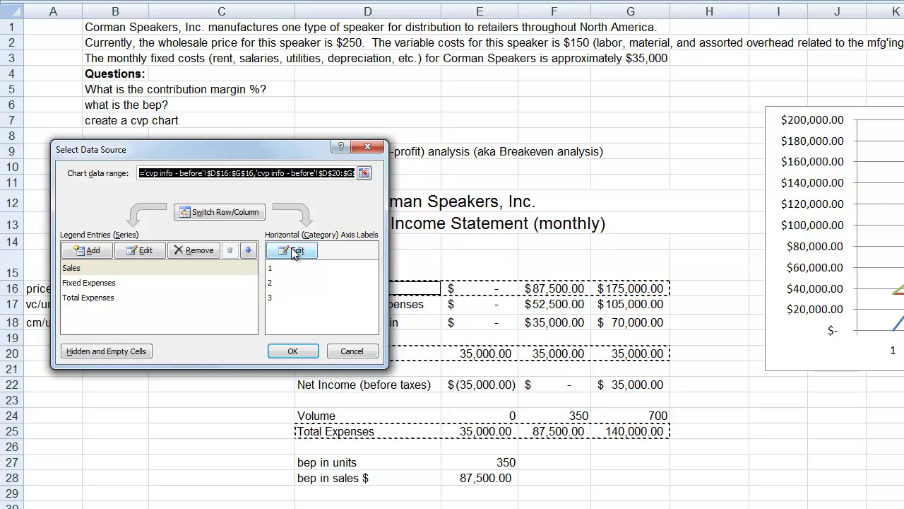
{"action": "left_click", "coordinate": [294, 252]}
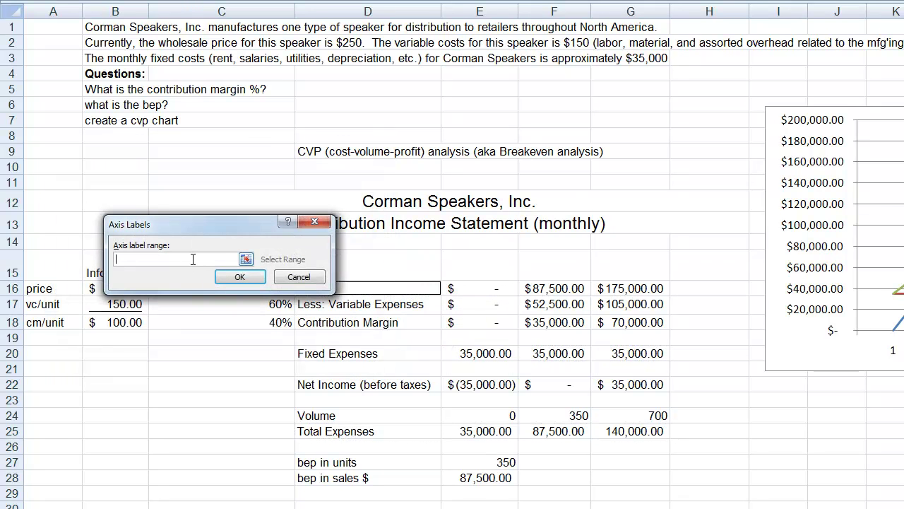
{"action": "left_click_drag", "start_coordinate": [484, 416], "coordinate": [613, 416]}
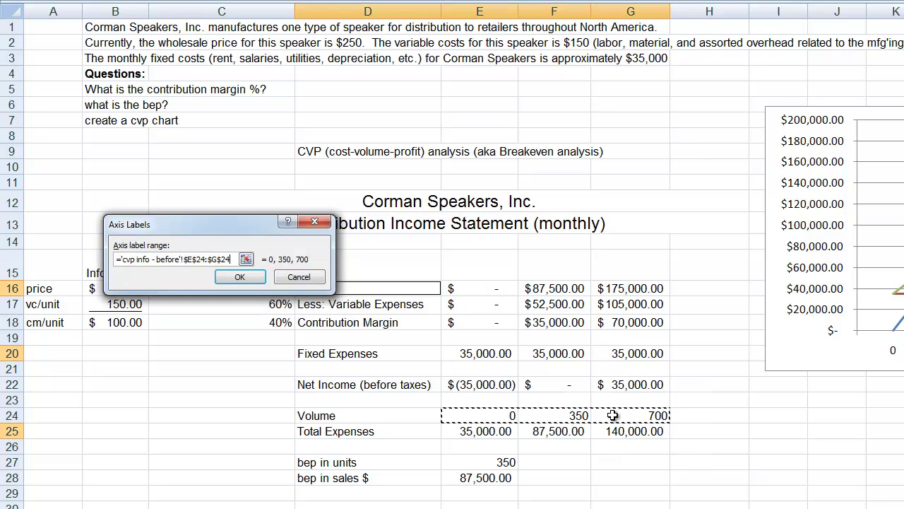
{"action": "left_click", "coordinate": [241, 277]}
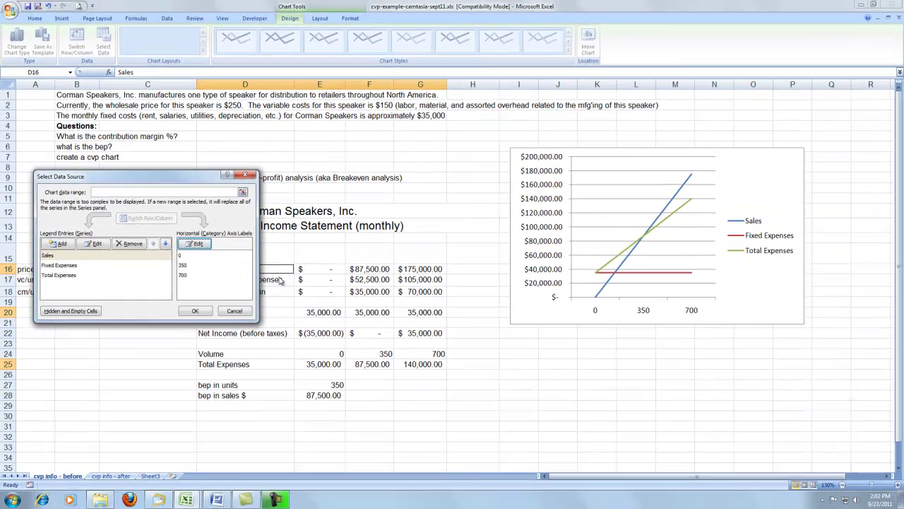
{"action": "left_click", "coordinate": [195, 311]}
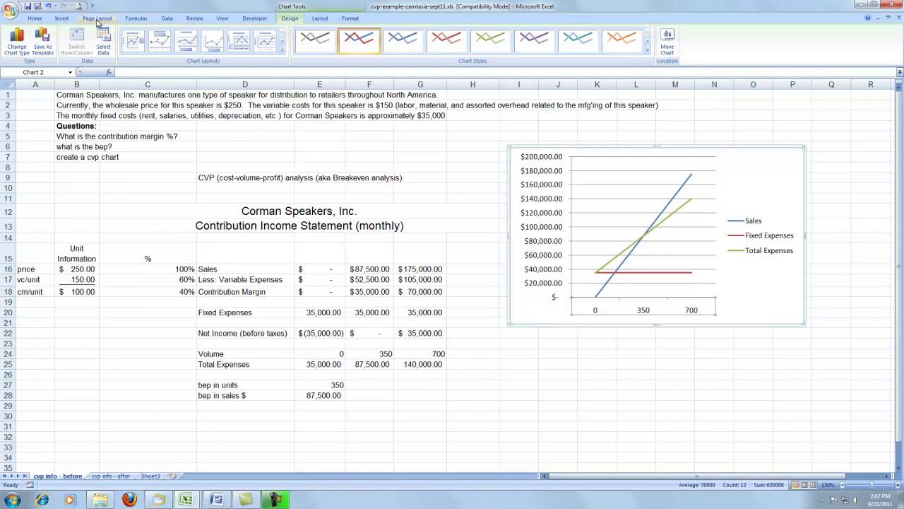
- Add the title "volume" below the horizontal axis
{"action": "left_click", "coordinate": [320, 19]}
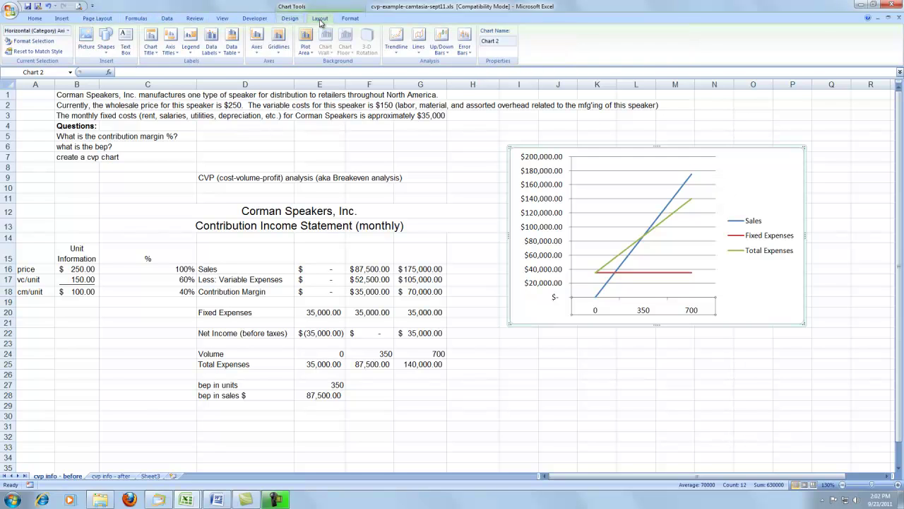
{"action": "left_click", "coordinate": [171, 51]}
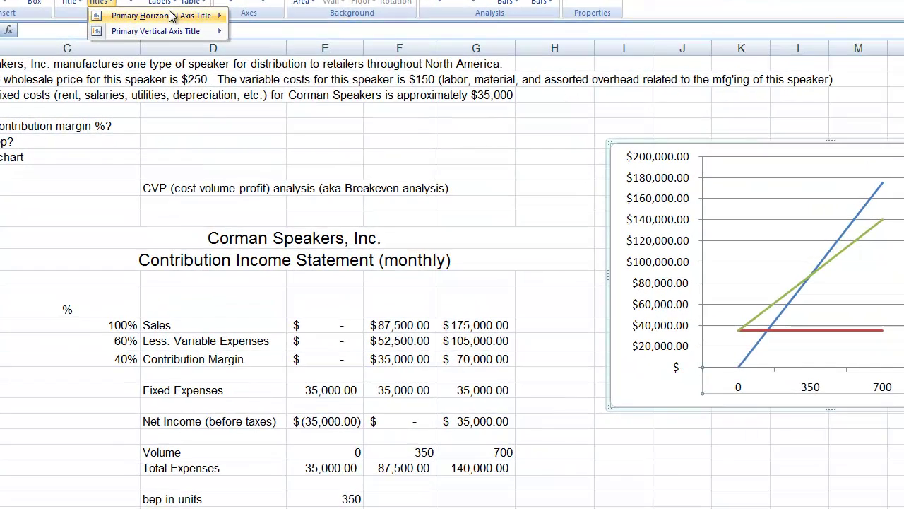
{"action": "mouse_move", "coordinate": [172, 15]}
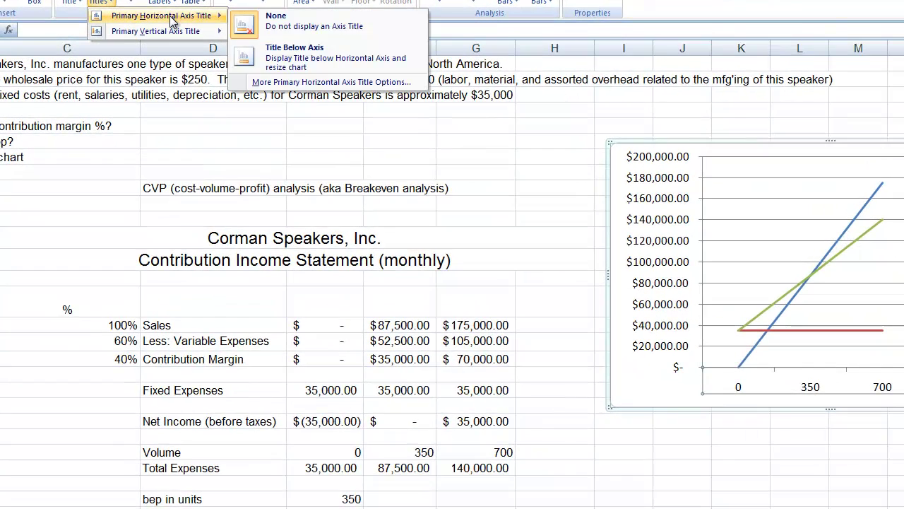
{"action": "left_click", "coordinate": [304, 50]}
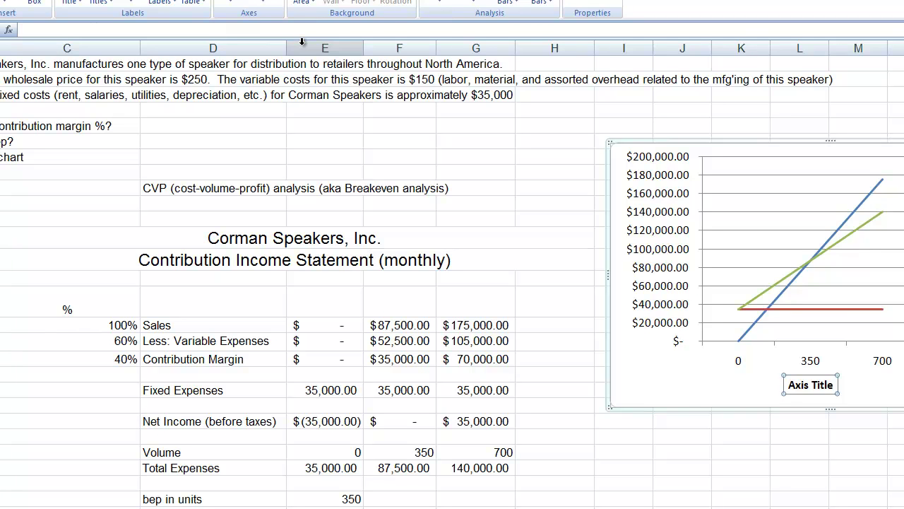
{"action": "type", "text": "volume"}
{"action": "key", "text": "Return"}
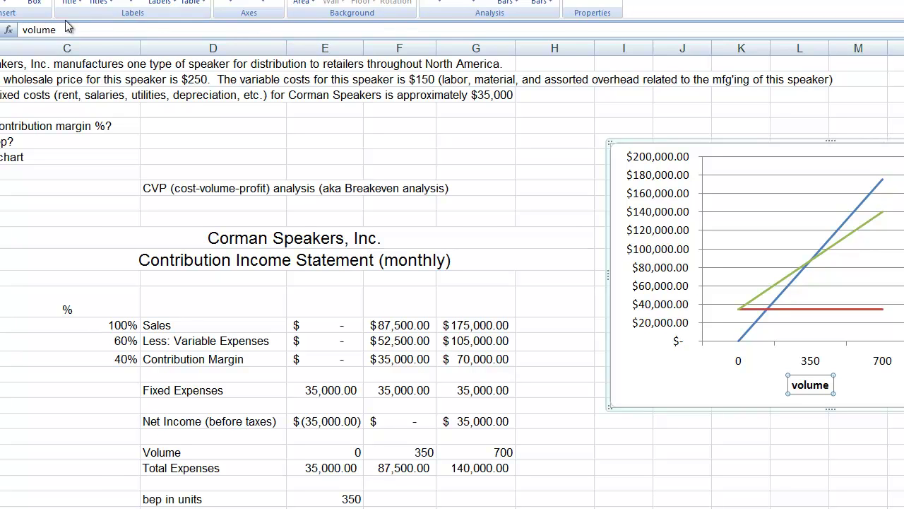
- Add a horizontal-style dollars title beside the vertical axis
{"action": "left_click", "coordinate": [97, 3]}
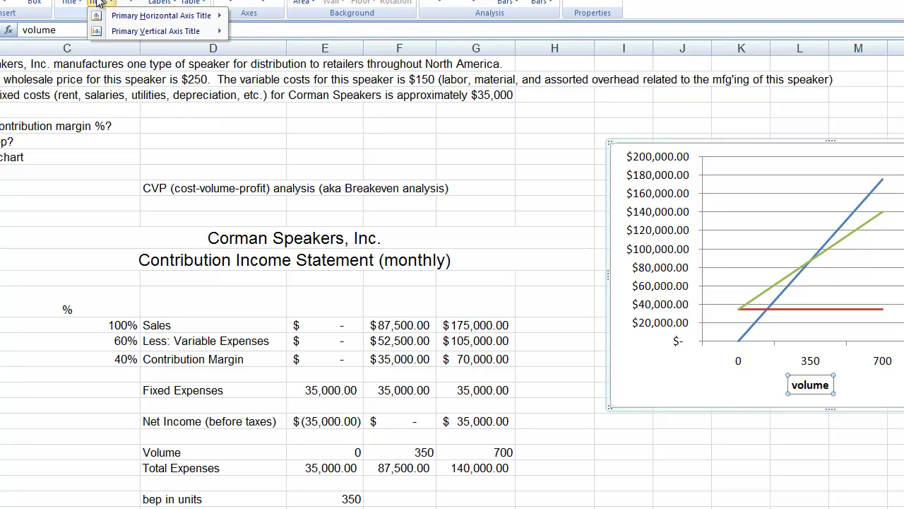
{"action": "mouse_move", "coordinate": [122, 31]}
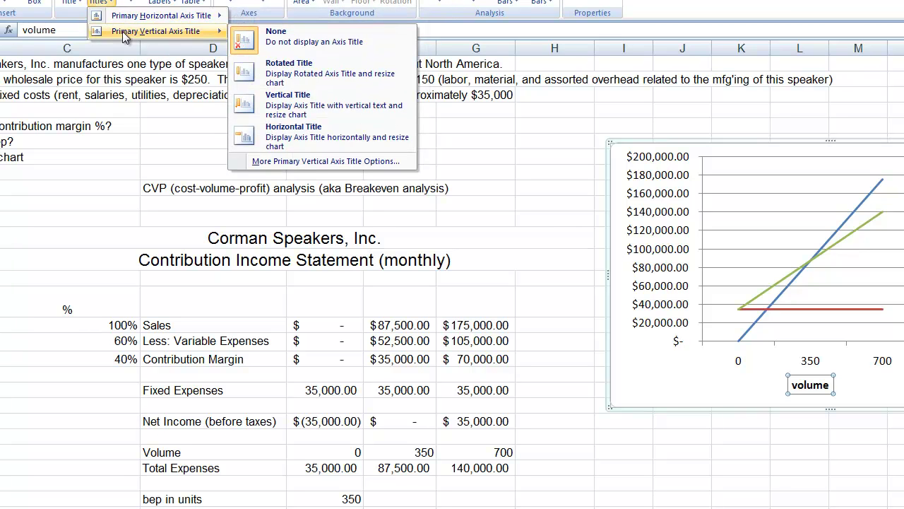
{"action": "left_click", "coordinate": [308, 139]}
{"action": "type", "text": "$ sales"}
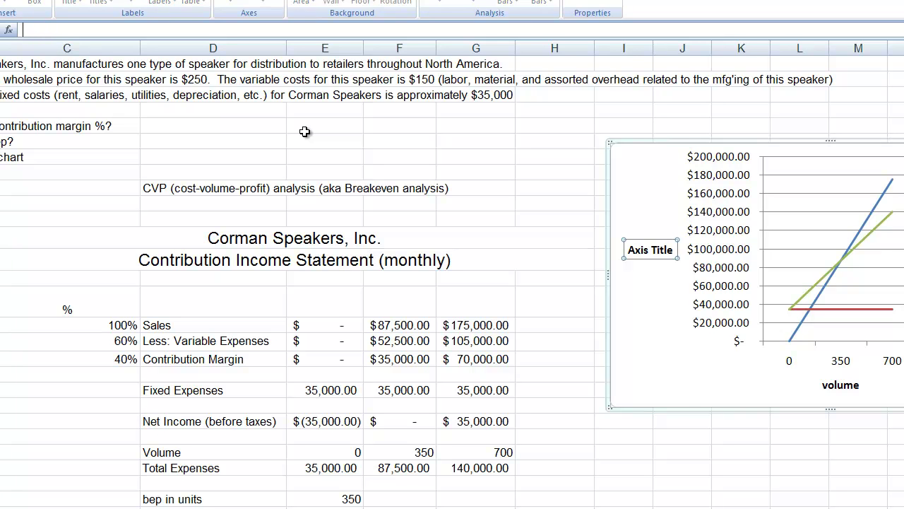
{"action": "key", "text": "Return"}
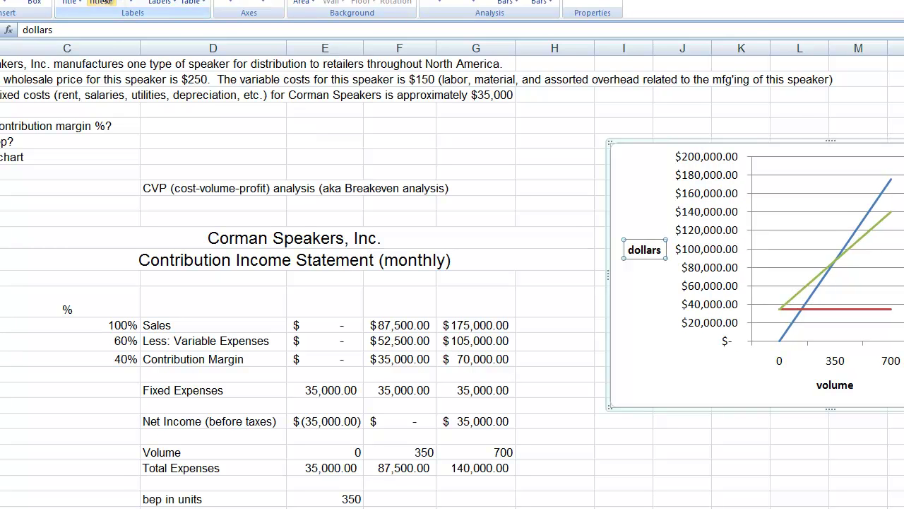
- Add an Above Chart title 'CVP Analyis for Corman Speakers', removing the stray apostrophe
{"action": "left_click", "coordinate": [69, 3]}
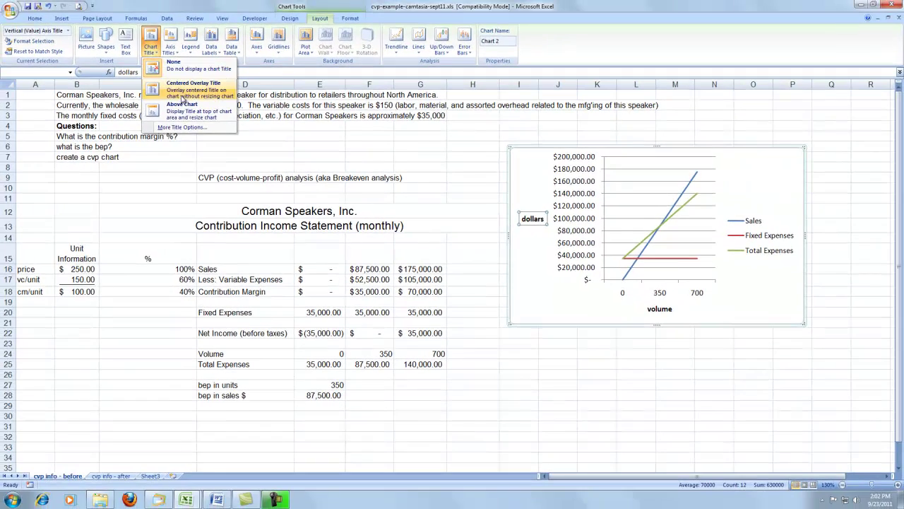
{"action": "left_click", "coordinate": [184, 110]}
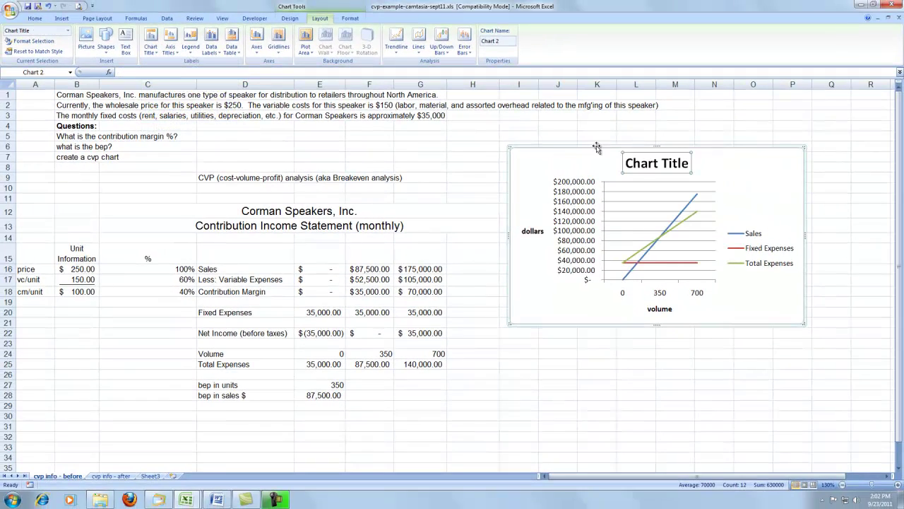
{"action": "type", "text": "CVP Analyis for Corman Speaker's"}
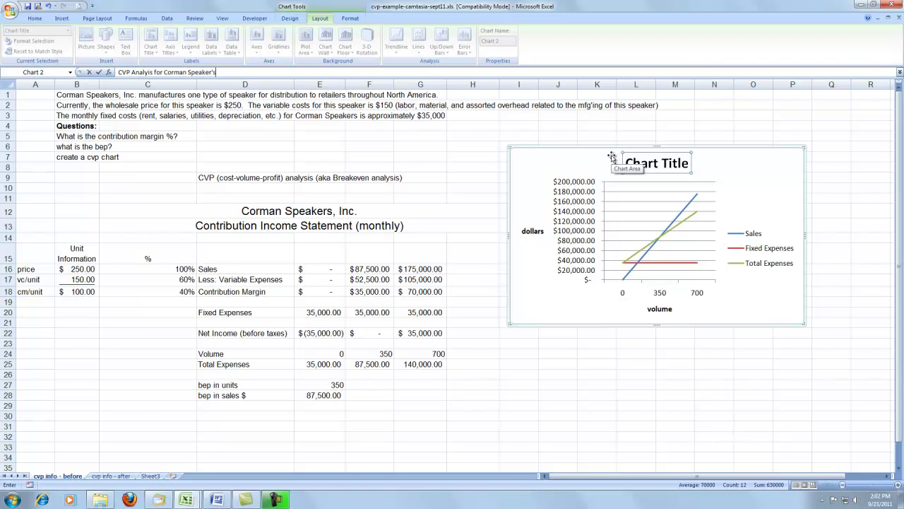
{"action": "key", "text": "Return"}
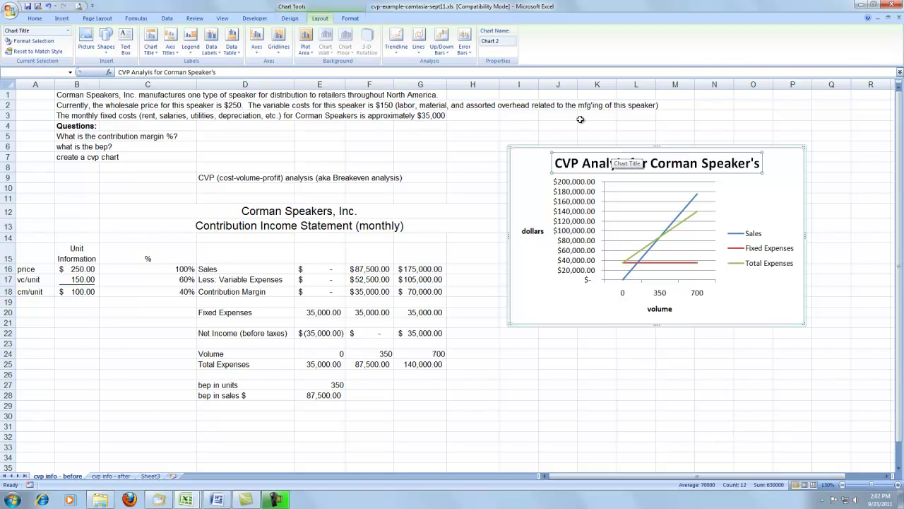
{"action": "left_click", "coordinate": [250, 73]}
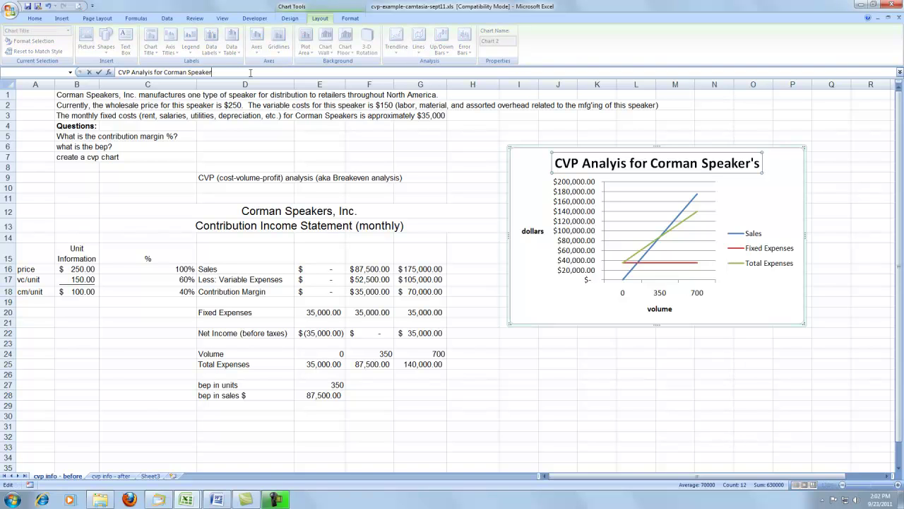
{"action": "key", "text": "Return"}
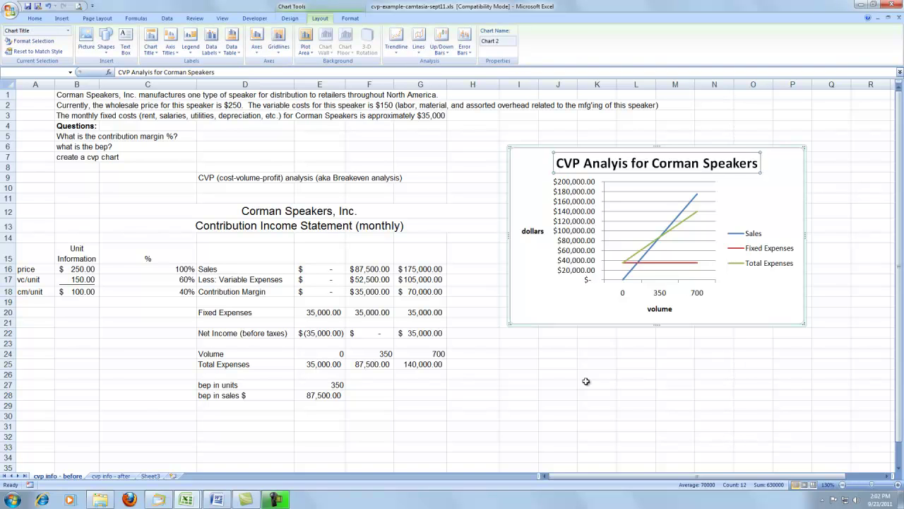
{"action": "left_click", "coordinate": [667, 345]}
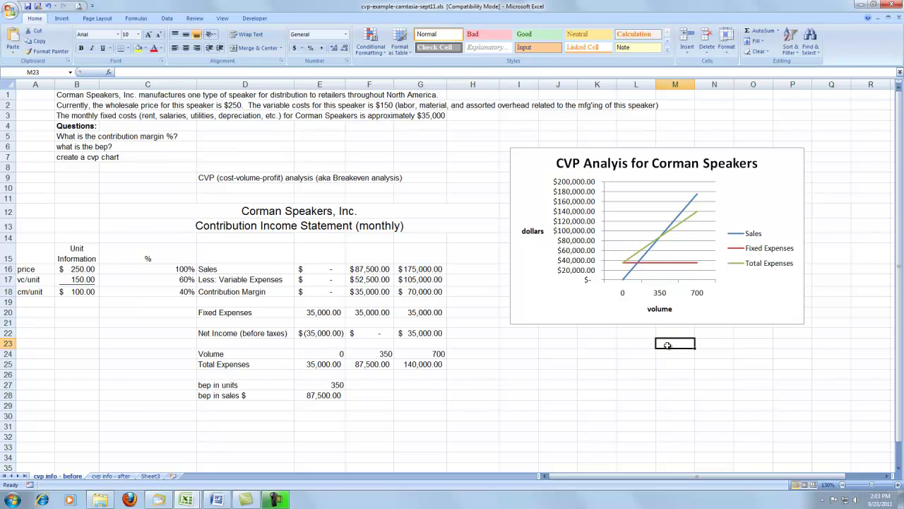